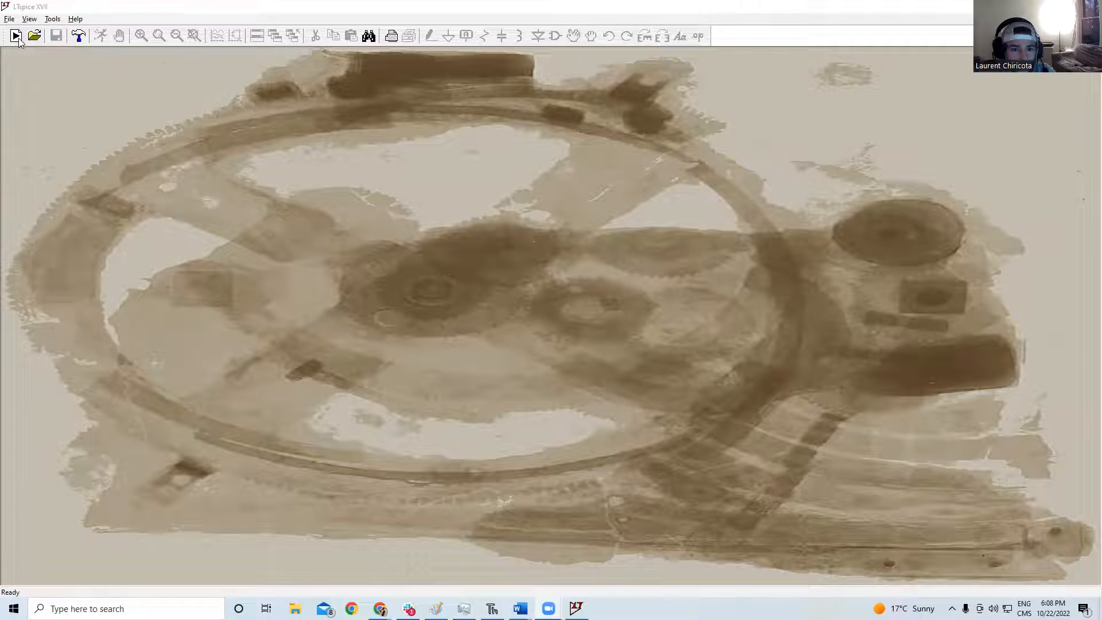
# Create a new blank schematic
pyautogui.click(16, 36)
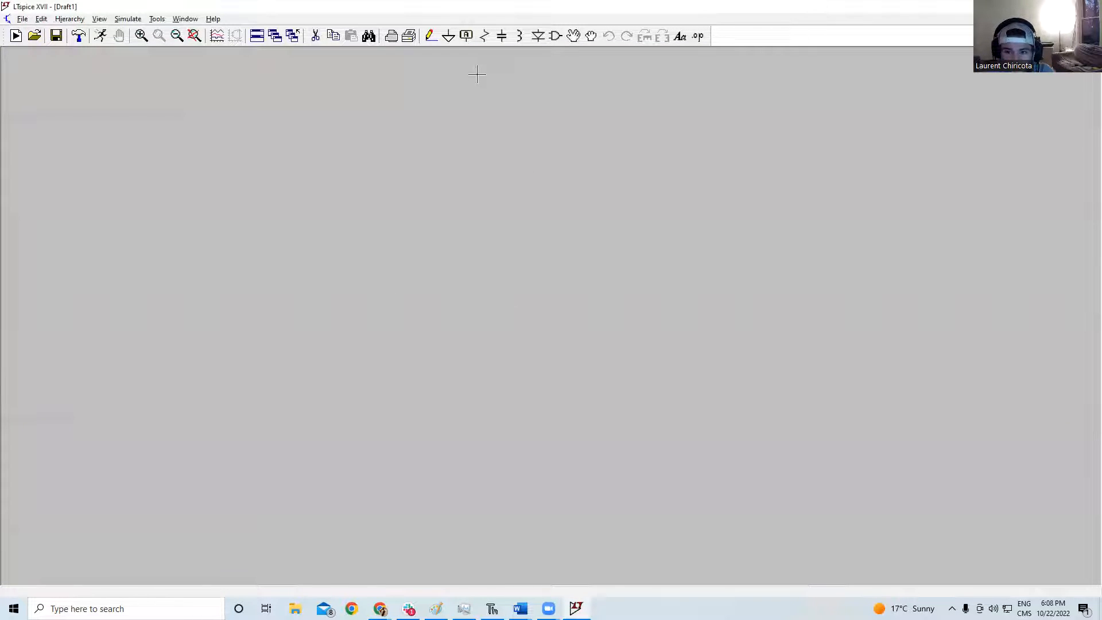
# Draw practice wires forming a closed rectangular loop and a second loop that overlaps its upper-right corner
pyautogui.click(430, 37)
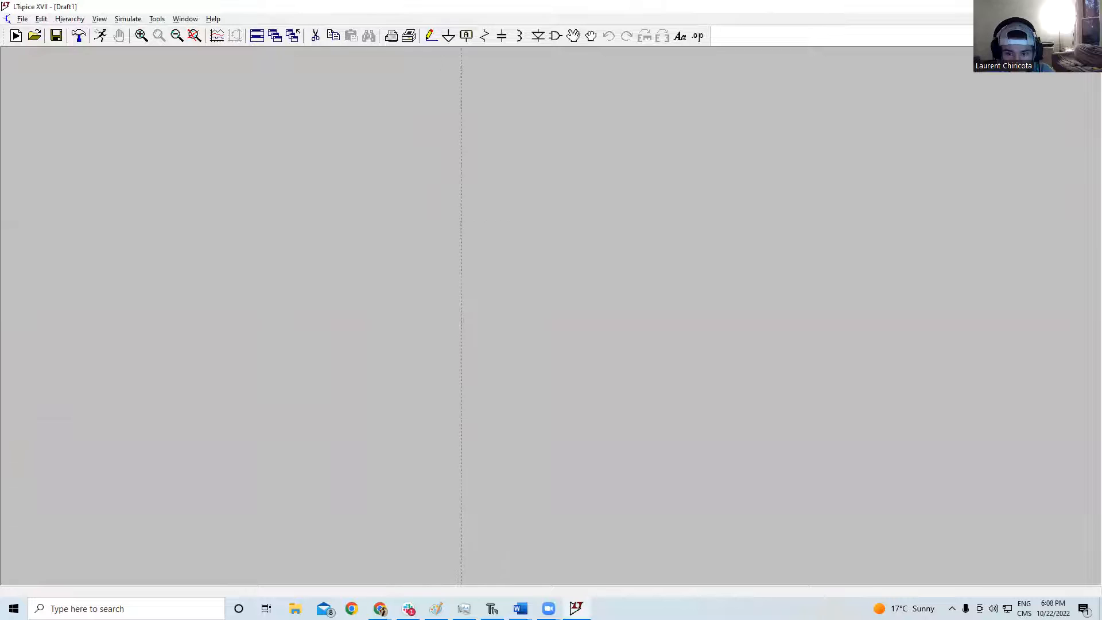
pyautogui.click(295, 345)
pyautogui.click(628, 130)
pyautogui.click(294, 345)
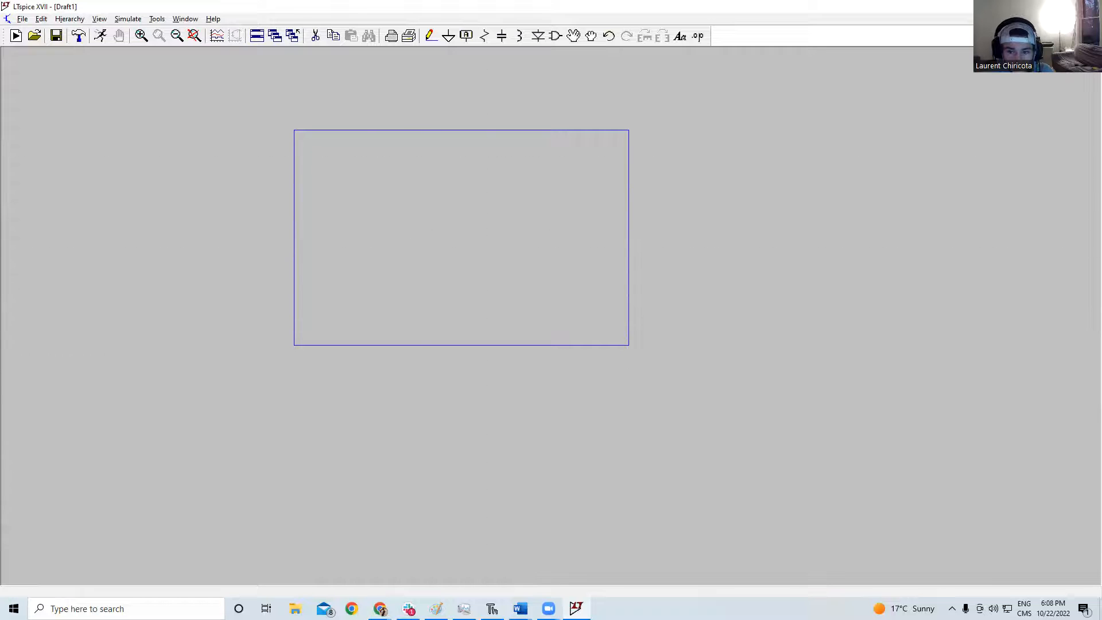
pyautogui.click(413, 226)
pyautogui.click(795, 202)
pyautogui.click(628, 130)
pyautogui.click(414, 226)
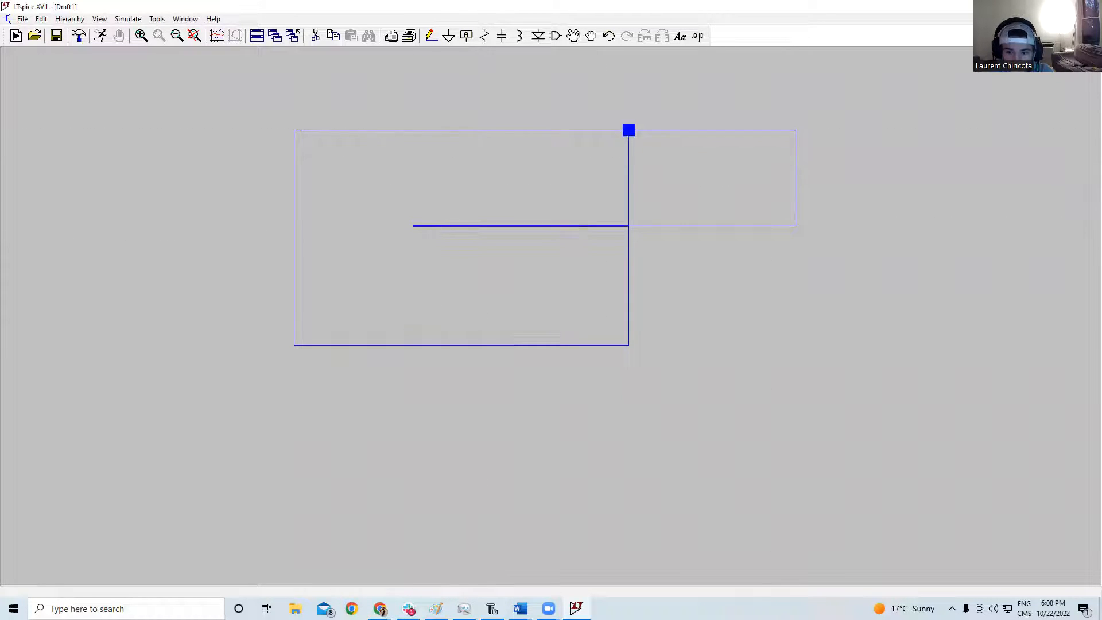
# Leave the wire tool and undo all the practice wires
pyautogui.press('Escape')
pyautogui.click(413, 407)
pyautogui.moveTo(479, 367); pyautogui.dragTo(476, 224)
pyautogui.click(608, 36)
pyautogui.click(608, 36)
pyautogui.click(608, 36)
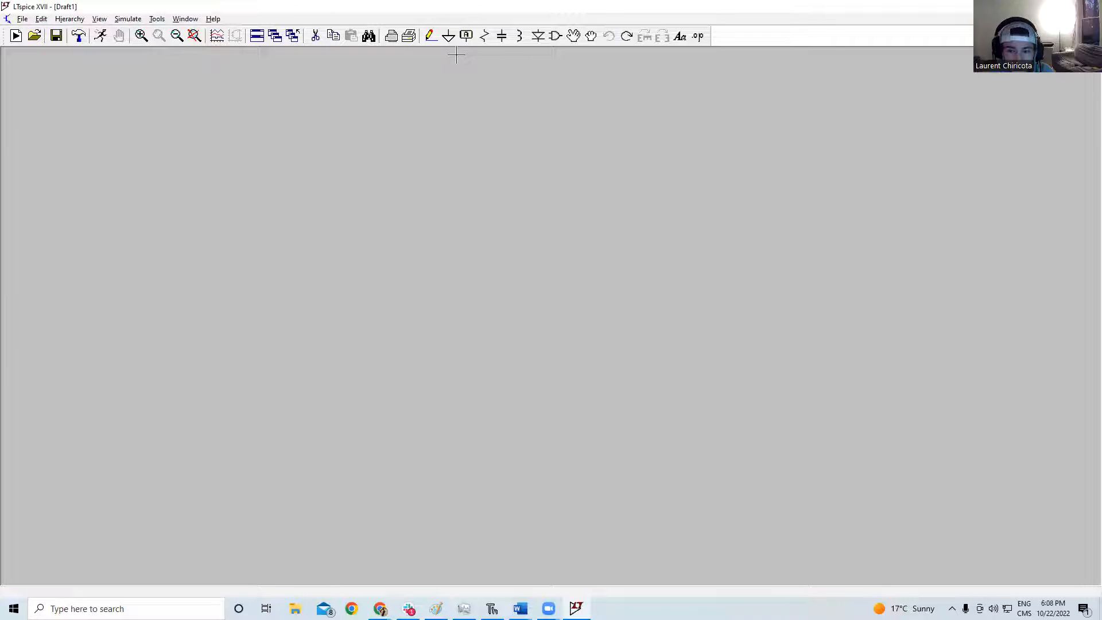
# Place one vertical resistor in the left half of the blank schematic
pyautogui.click(481, 39)
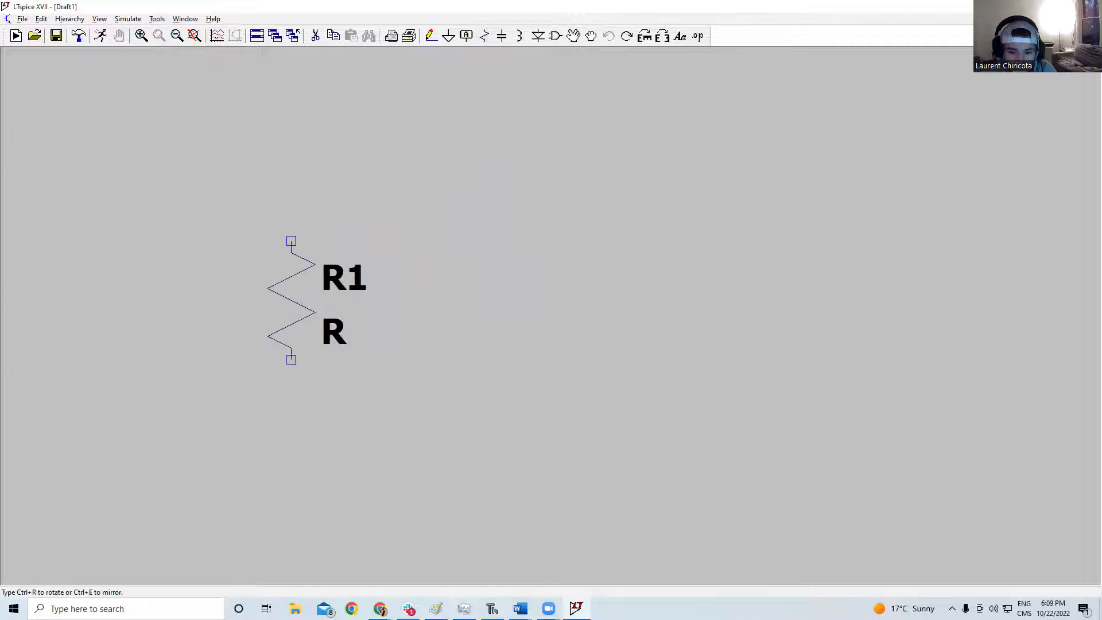
pyautogui.click(291, 299)
# Place five more vertical resistors in a row to the right of the first one
pyautogui.click(386, 299)
pyautogui.click(482, 300)
pyautogui.click(577, 276)
pyautogui.click(697, 276)
pyautogui.click(792, 276)
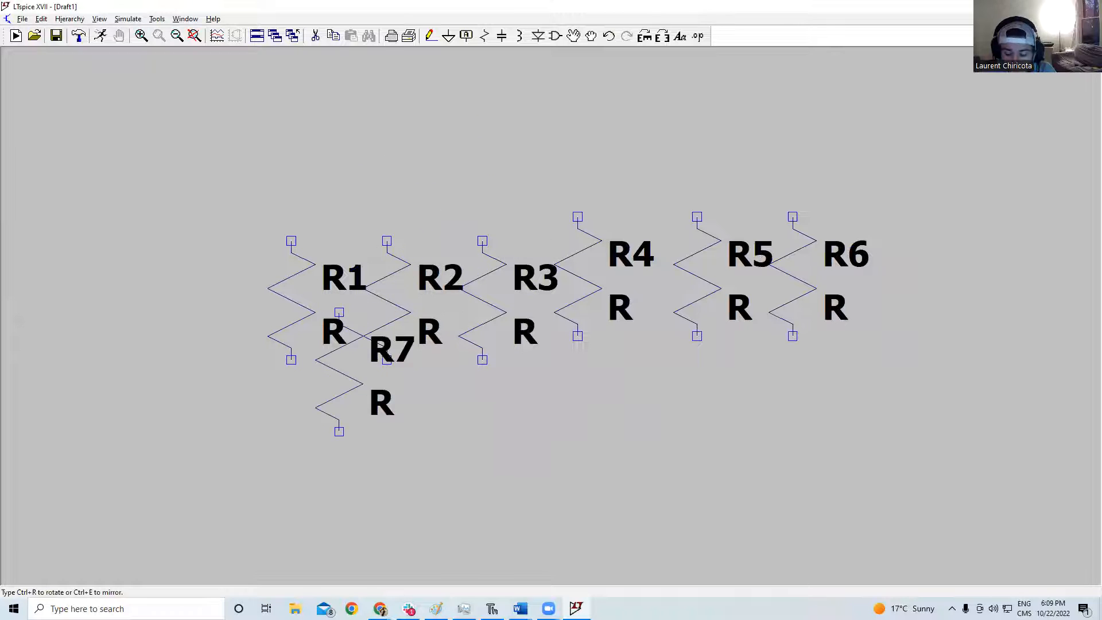
pyautogui.press('Escape')
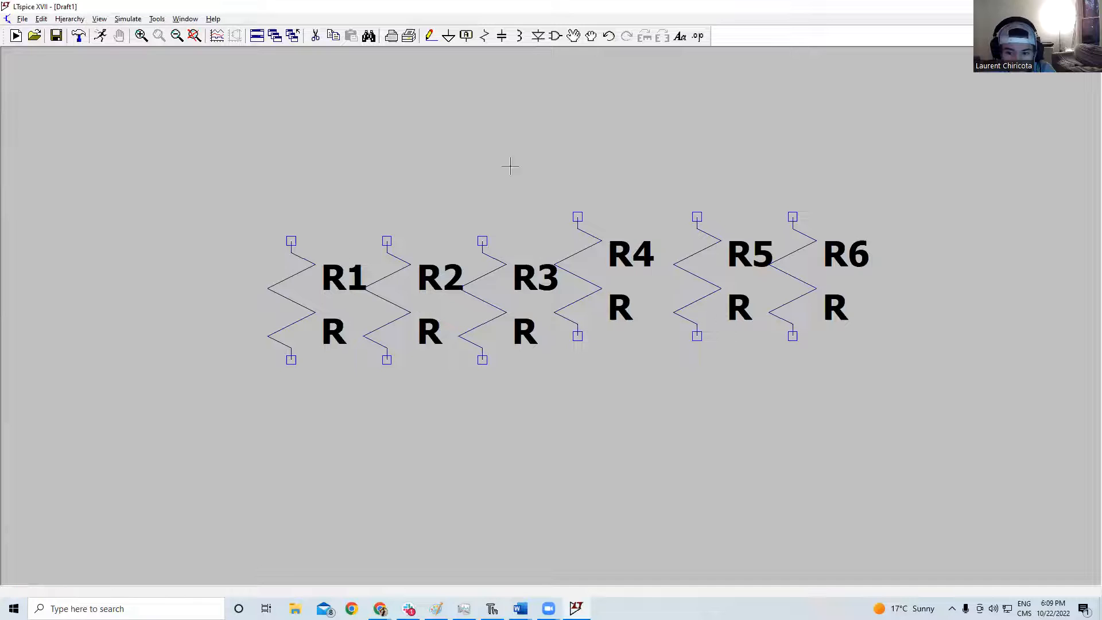
# Undo the five extra resistors so that only R1 remains
pyautogui.click(609, 36)
pyautogui.click(608, 36)
pyautogui.click(609, 36)
pyautogui.click(609, 36)
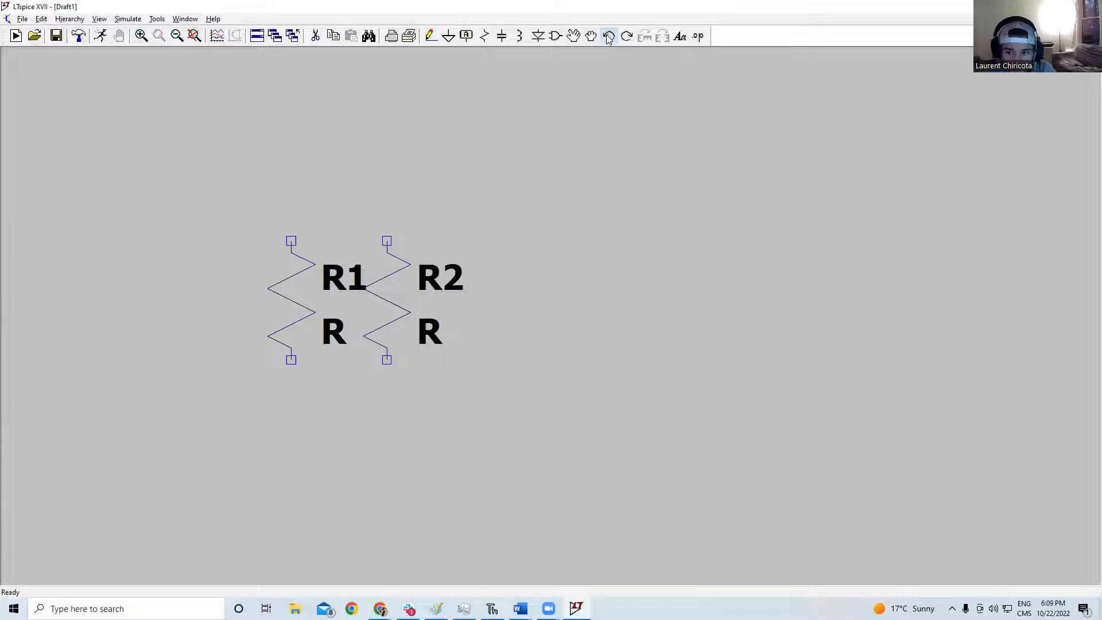
pyautogui.click(609, 36)
# Wire a rectangular loop from the upper end of resistor R1 around to its lower end
pyautogui.click(429, 42)
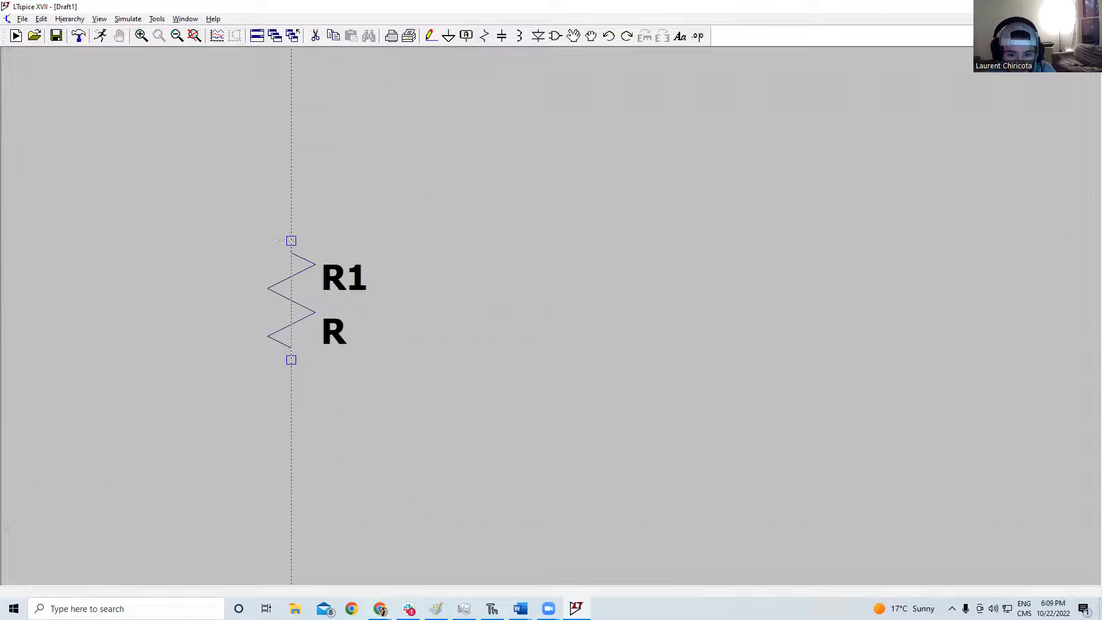
pyautogui.click(291, 241)
pyautogui.click(291, 120)
pyautogui.click(529, 120)
pyautogui.click(506, 430)
pyautogui.click(291, 336)
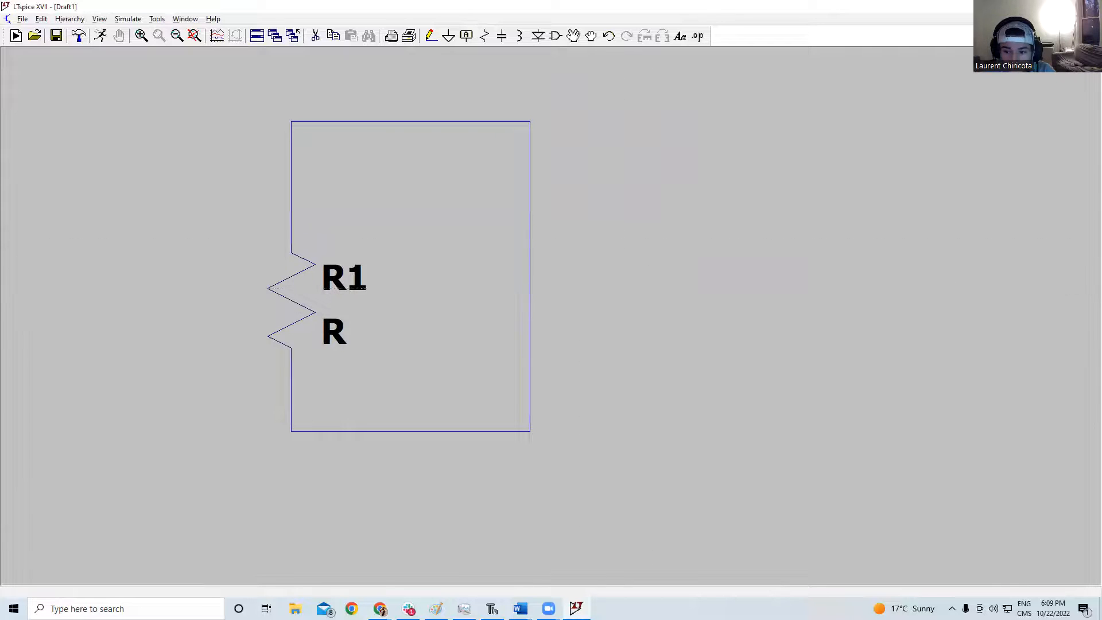
pyautogui.press('Escape')
# Insert a current source, arrow pointing down, into the vertical wire opposite resistor R1
pyautogui.moveTo(551, 287); pyautogui.dragTo(464, 243)
pyautogui.moveTo(292, 218); pyautogui.dragTo(495, 238)
pyautogui.moveTo(435, 433); pyautogui.dragTo(467, 266)
pyautogui.moveTo(573, 121); pyautogui.dragTo(326, 379)
pyautogui.moveTo(584, 251); pyautogui.dragTo(587, 168)
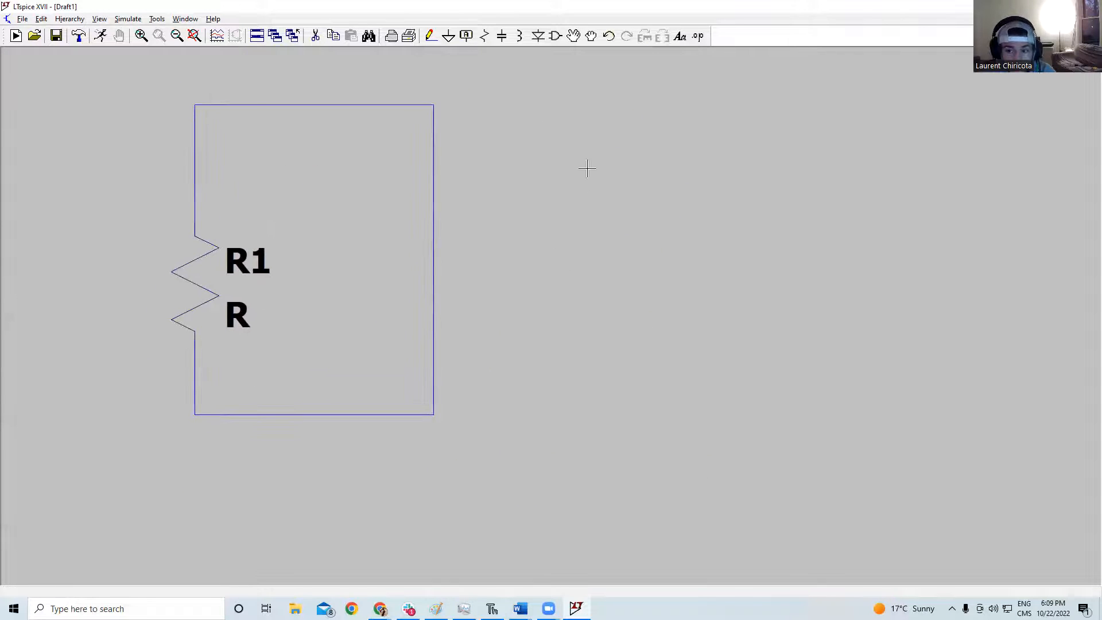
pyautogui.click(556, 36)
pyautogui.write('cur')
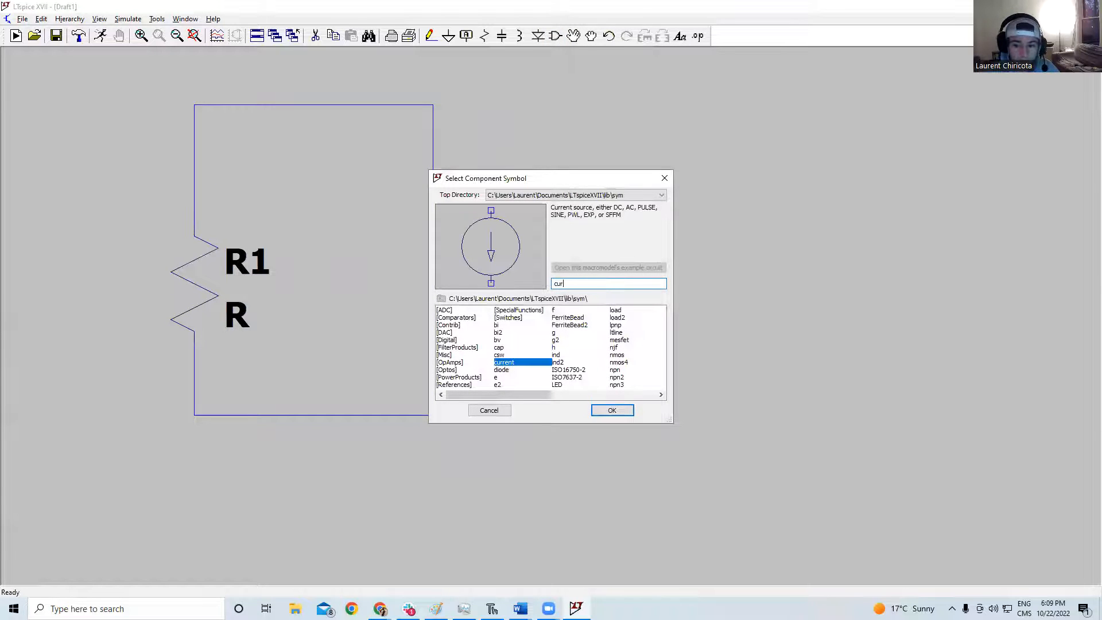
pyautogui.write('rent')
pyautogui.press('Return')
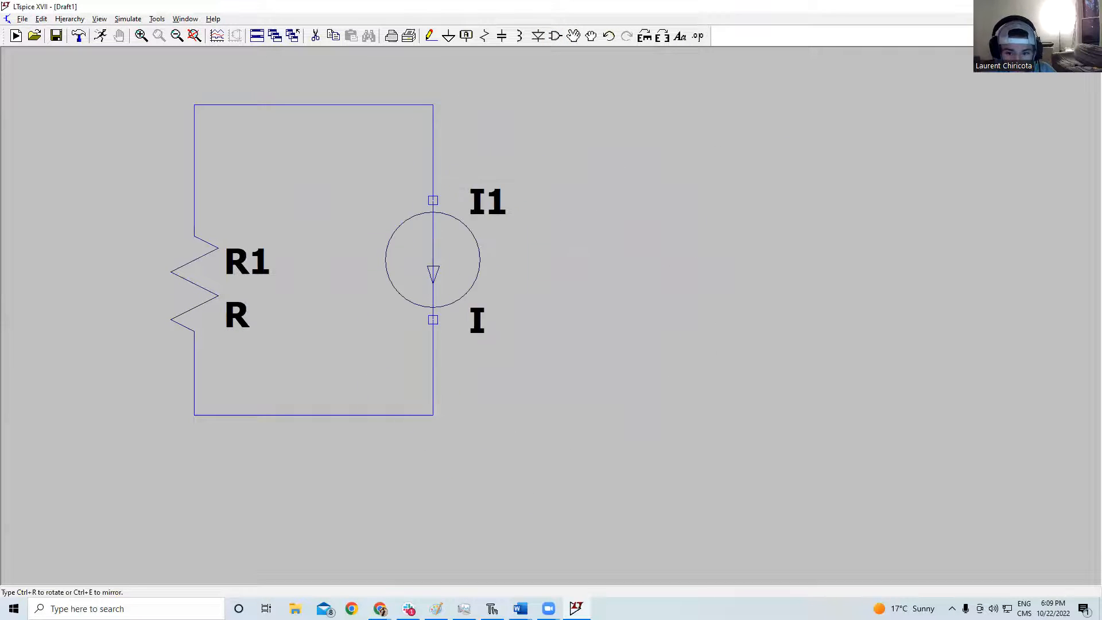
pyautogui.click(433, 258)
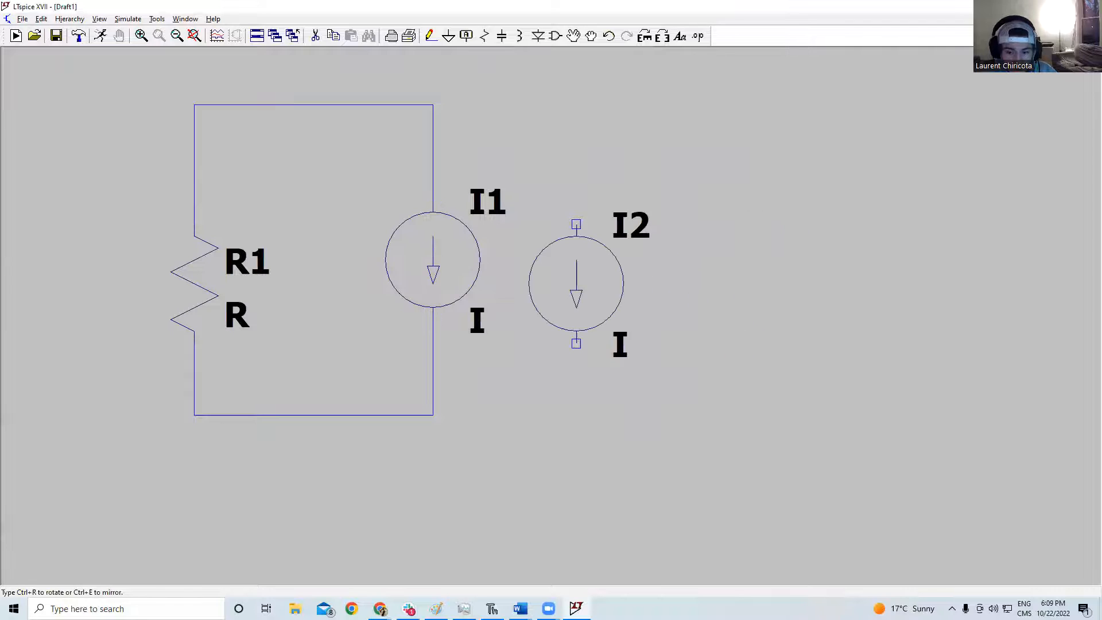
pyautogui.press('Escape')
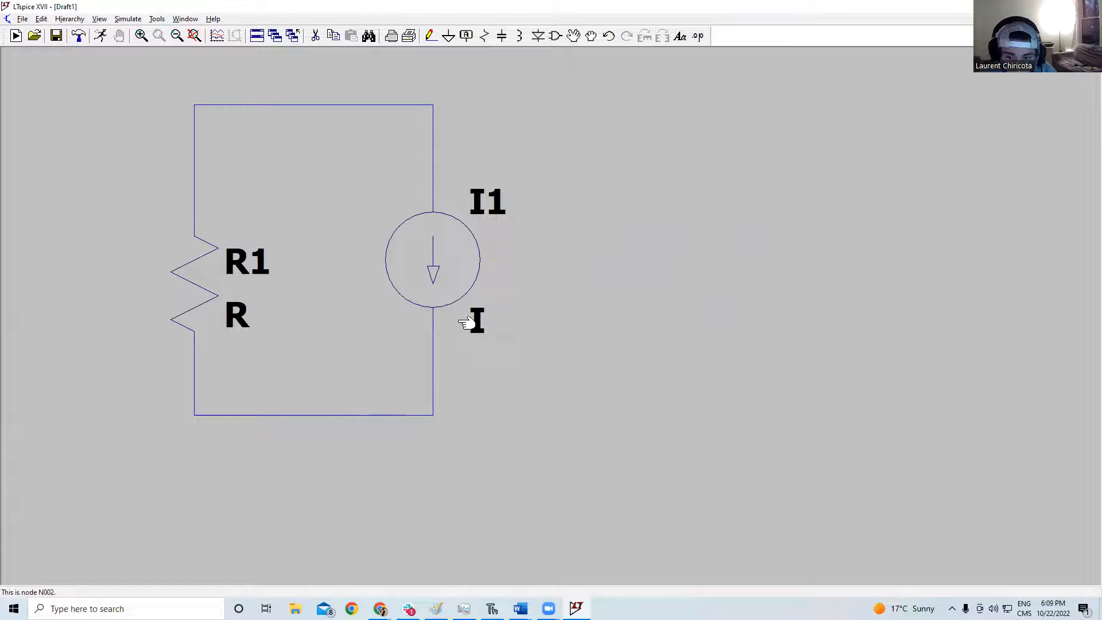
# Insert a voltage source, rotated horizontally with its plus side to the right, into the upper wire of the loop
pyautogui.moveTo(467, 323); pyautogui.dragTo(610, 357)
pyautogui.moveTo(655, 177); pyautogui.dragTo(671, 134)
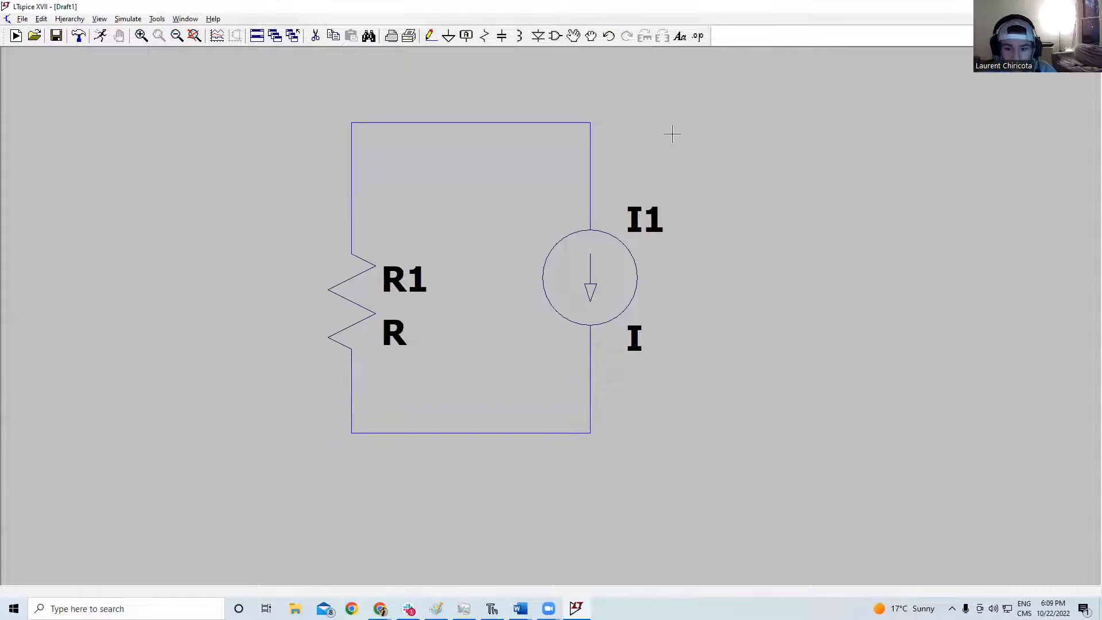
pyautogui.moveTo(541, 58); pyautogui.dragTo(506, 110)
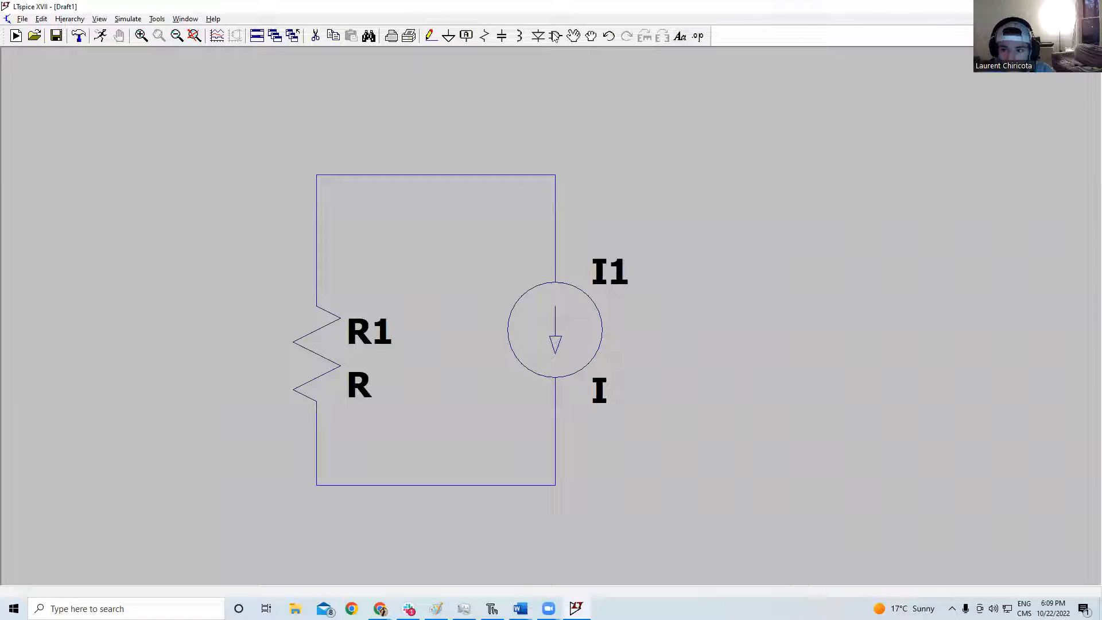
pyautogui.click(555, 36)
pyautogui.write('voltage')
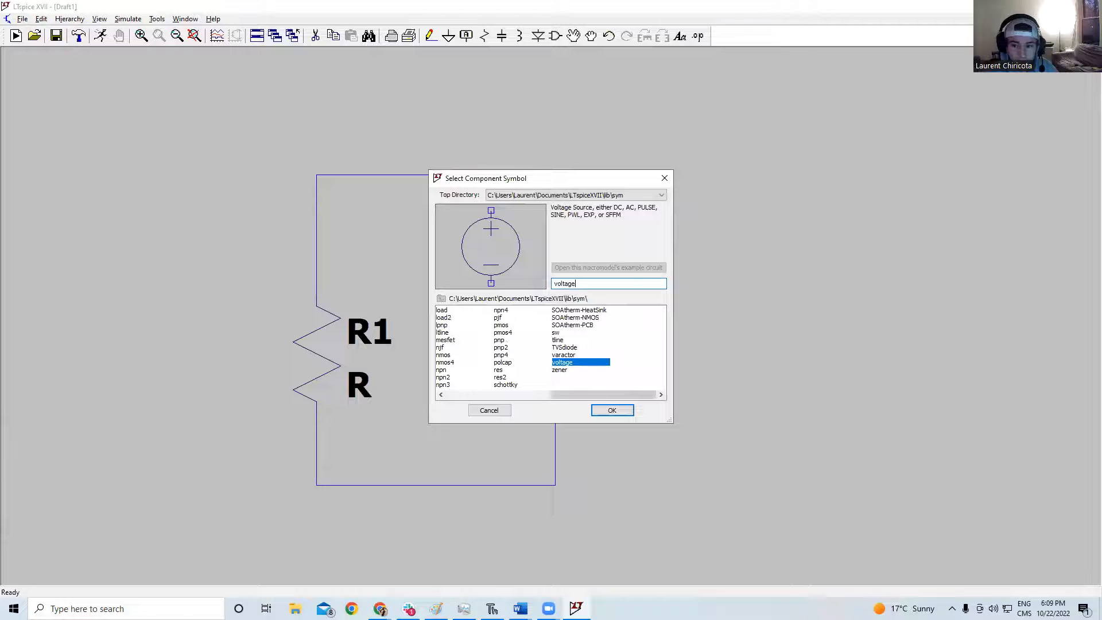
pyautogui.click(630, 412)
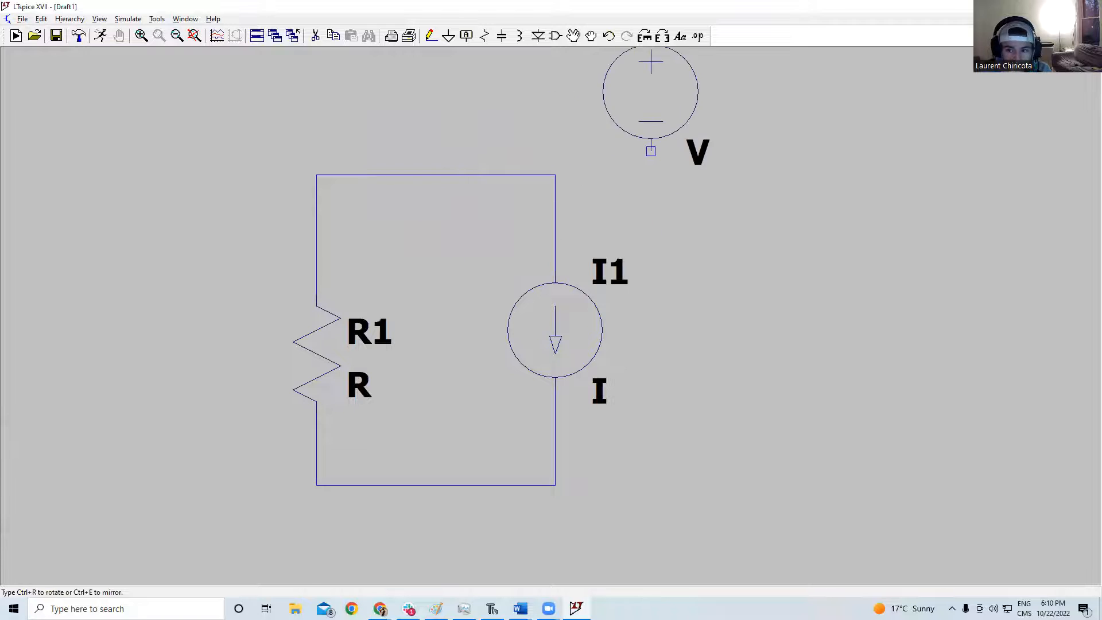
pyautogui.hotkey('ctrl', 'r')
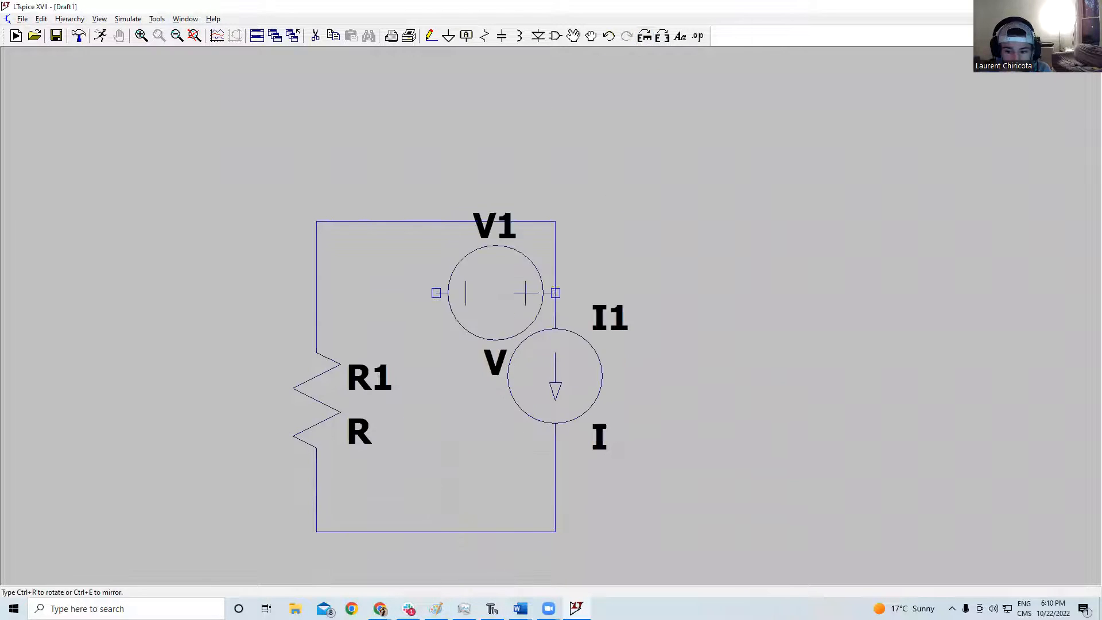
pyautogui.click(423, 221)
pyautogui.press('Escape')
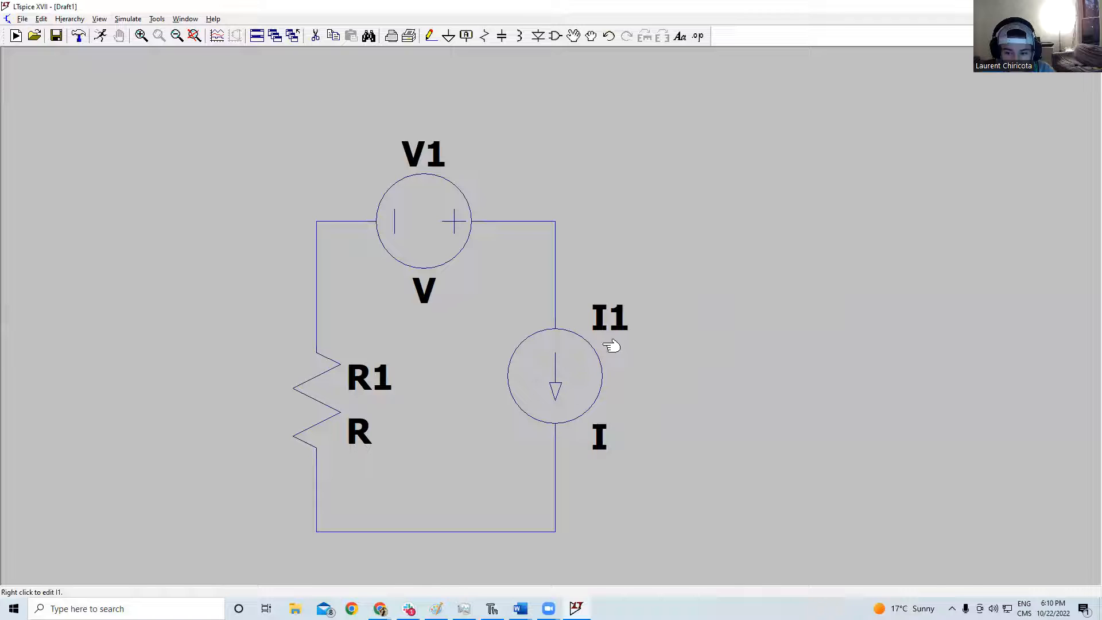
# Set the DC value of current source I1 to 10 A and of voltage source V1 to 5 V
pyautogui.rightClick(557, 381)
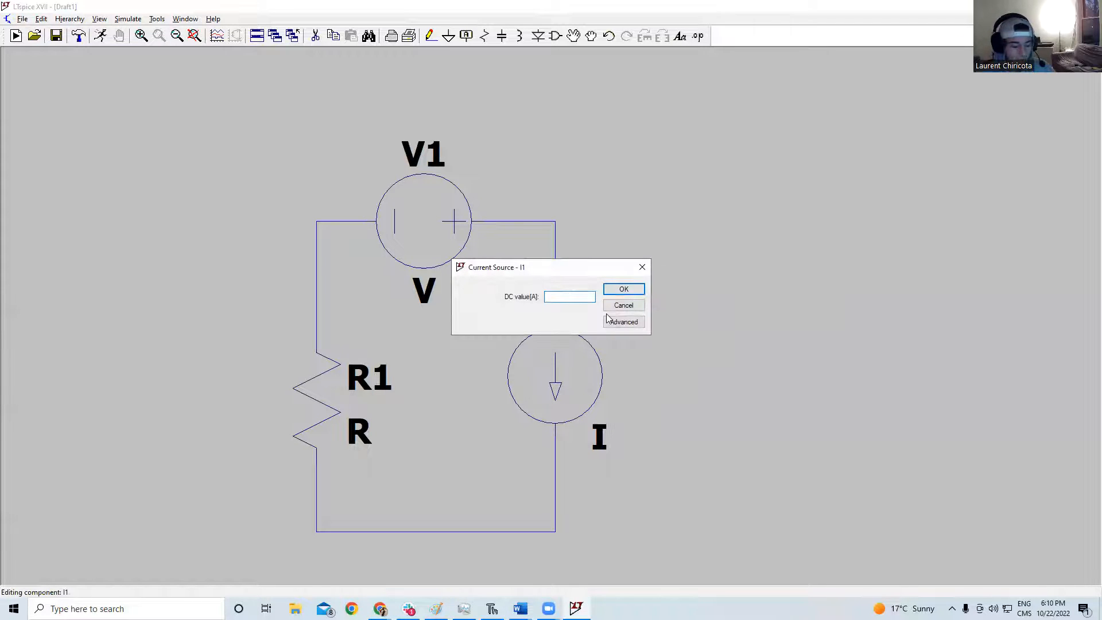
pyautogui.press('Return')
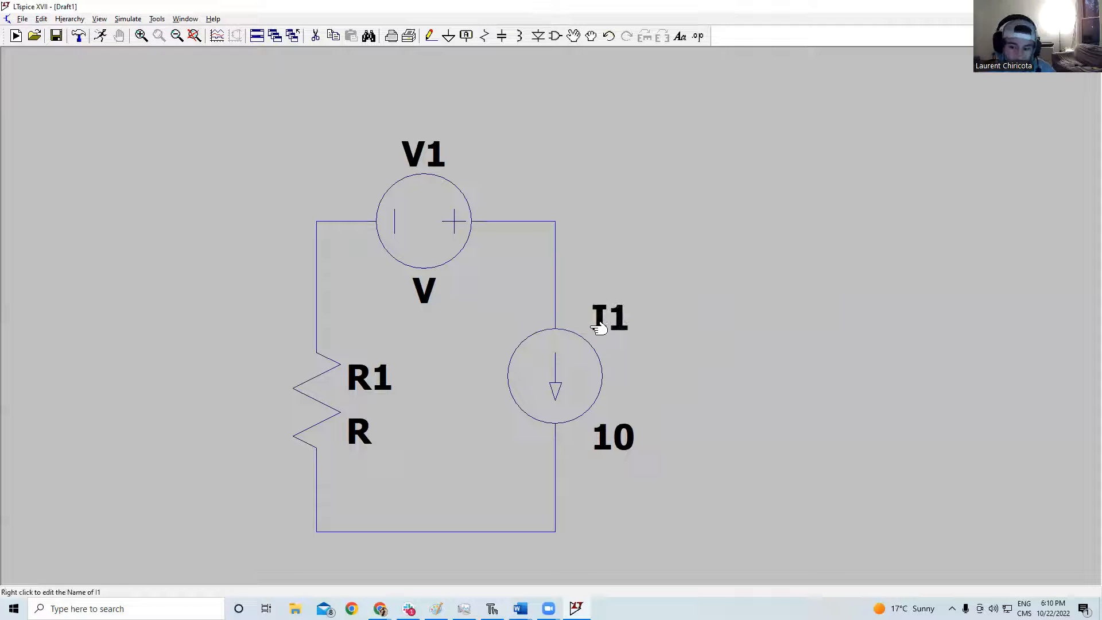
pyautogui.rightClick(410, 231)
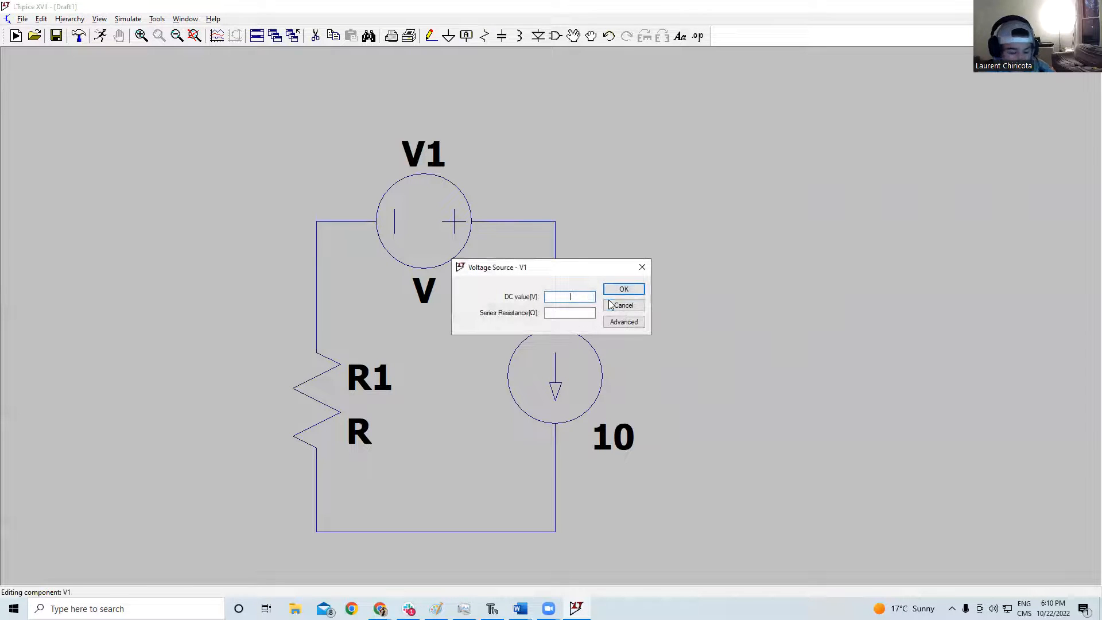
pyautogui.write('5')
pyautogui.press('Return')
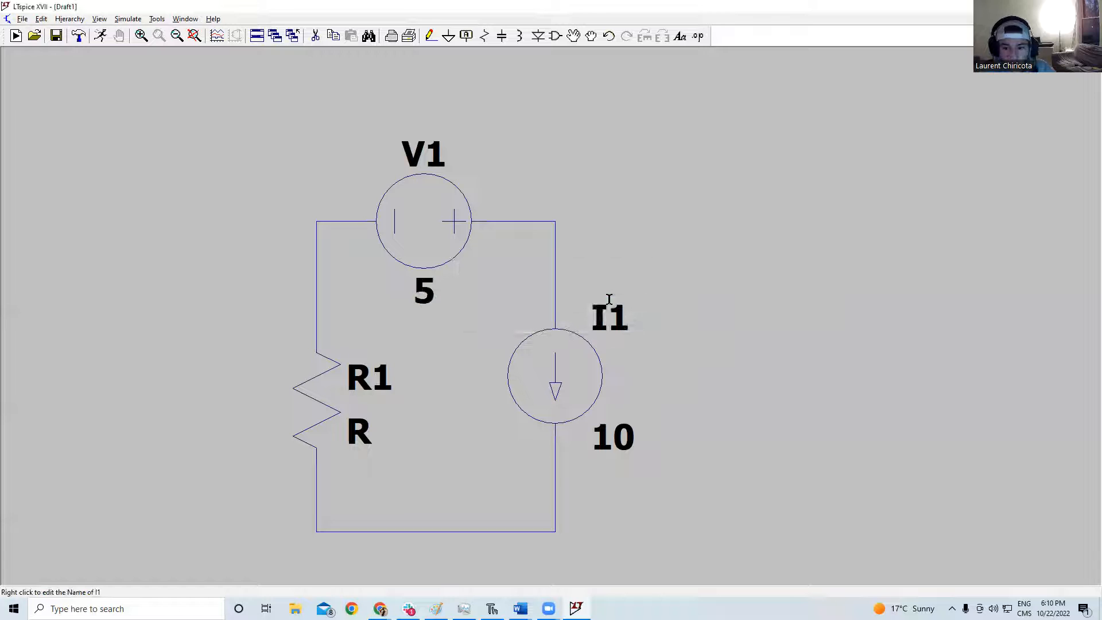
# Run a transient simulation with stop time 1ms, data saving starting at 0 and a maximum timestep of 1us
pyautogui.moveTo(397, 378); pyautogui.dragTo(462, 299)
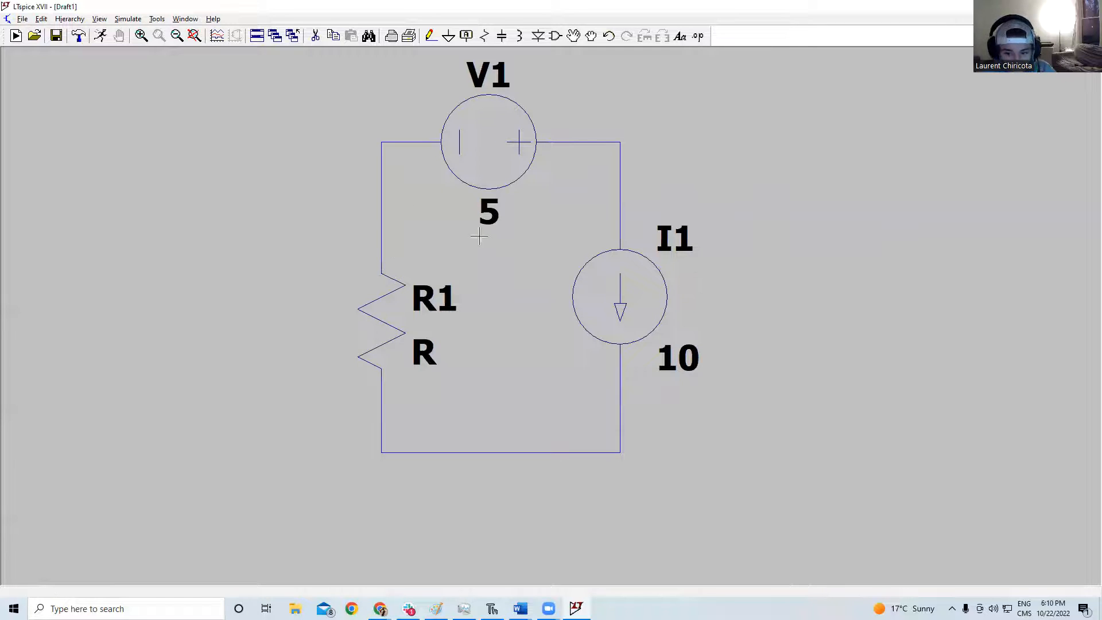
pyautogui.moveTo(314, 258); pyautogui.dragTo(279, 260)
pyautogui.rightClick(280, 249)
pyautogui.click(325, 257)
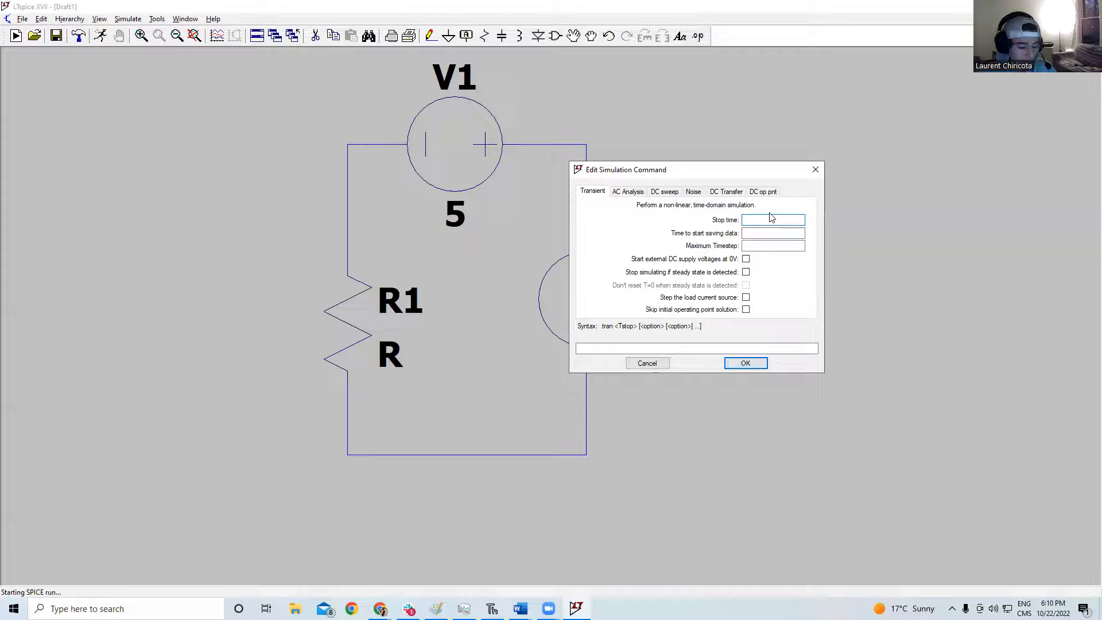
pyautogui.write('1ms ')
pyautogui.write('0')
pyautogui.press('Tab')
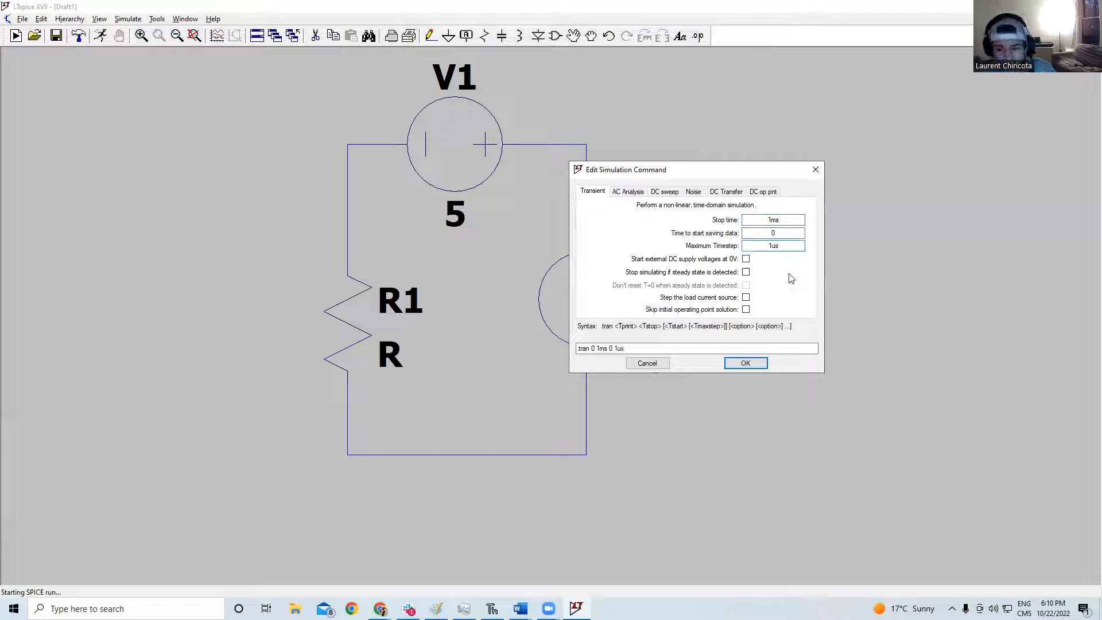
pyautogui.click(742, 364)
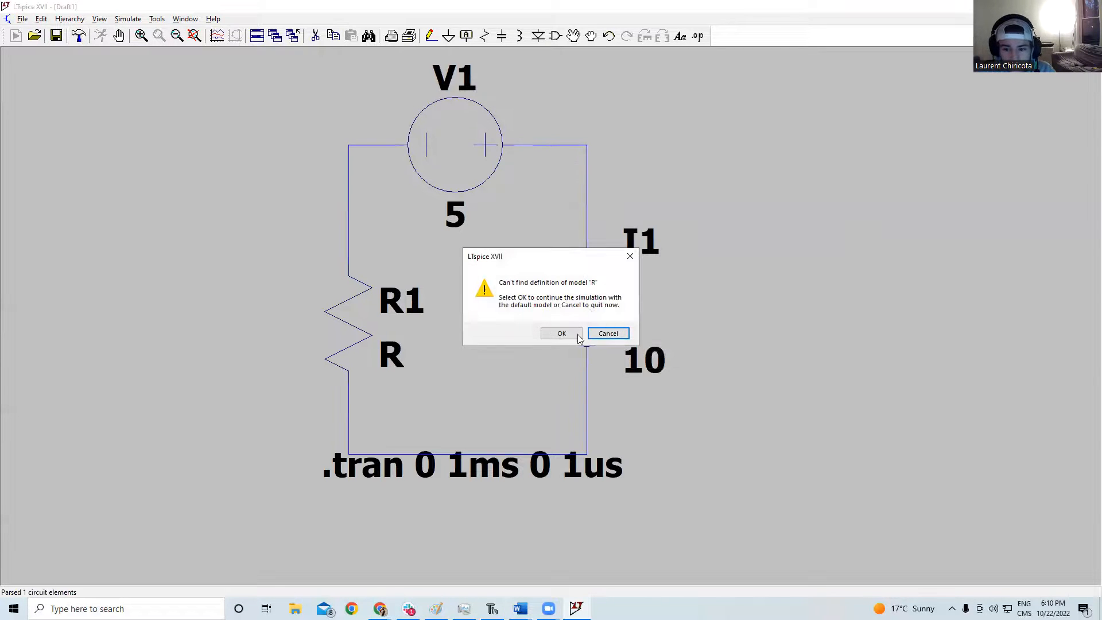
# Continue the run with the default resistor model, then close the error message and the SPICE error log
pyautogui.click(562, 336)
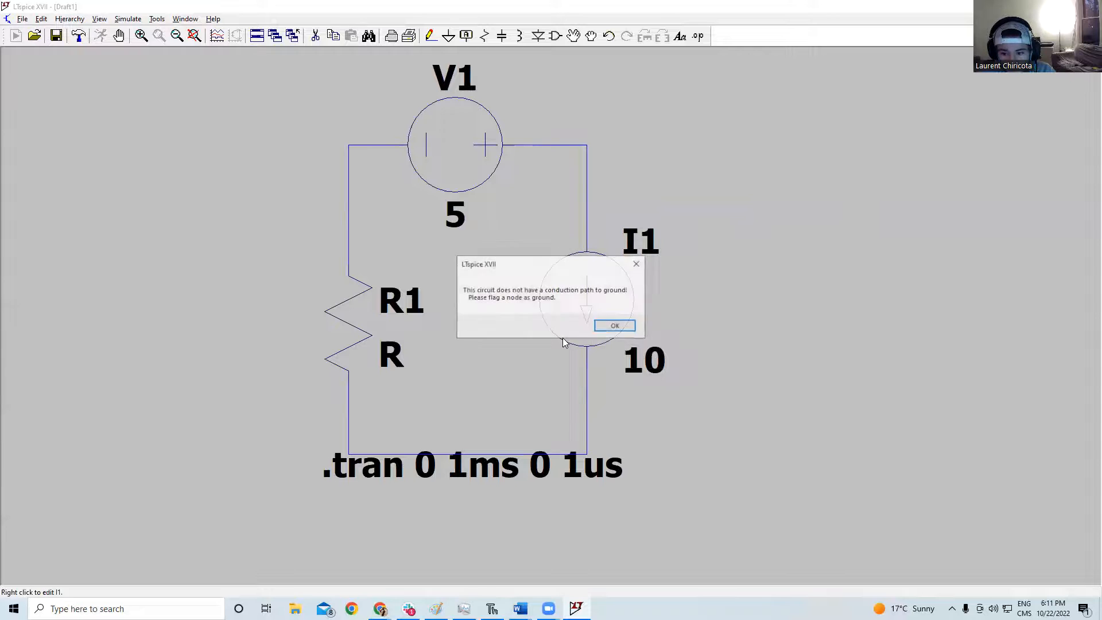
pyautogui.click(615, 326)
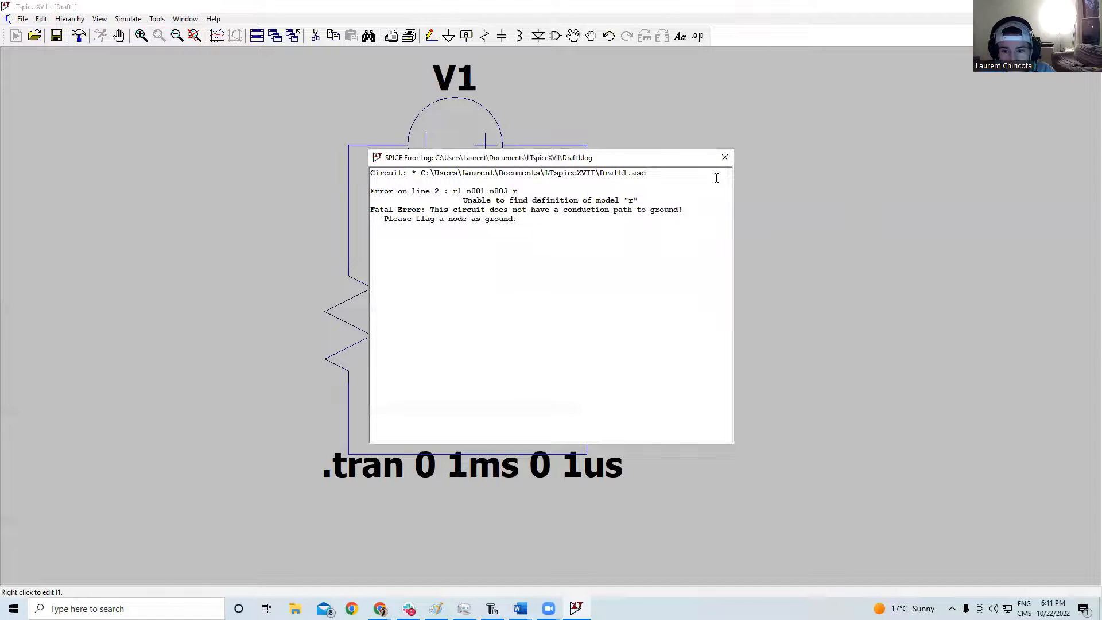
pyautogui.click(722, 156)
# Draw a short vertical wire downward from the middle of the loop's bottom wire
pyautogui.moveTo(634, 239)
pyautogui.mouseDown()
pyautogui.moveTo(683, 182)
pyautogui.moveTo(650, 233)
pyautogui.mouseUp()
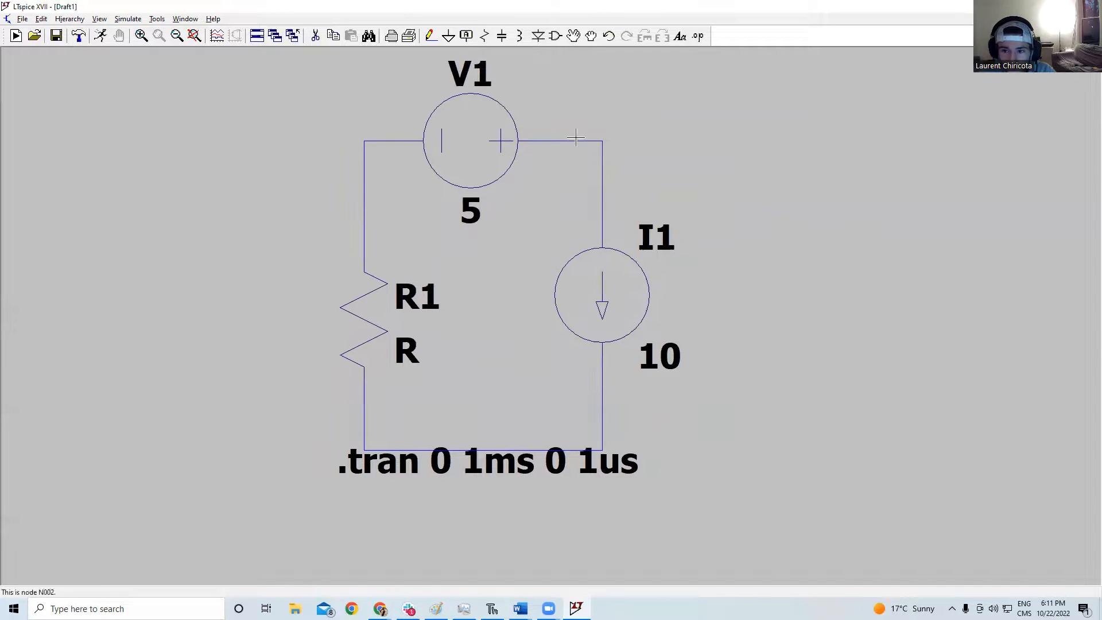
pyautogui.moveTo(516, 72); pyautogui.dragTo(526, 59)
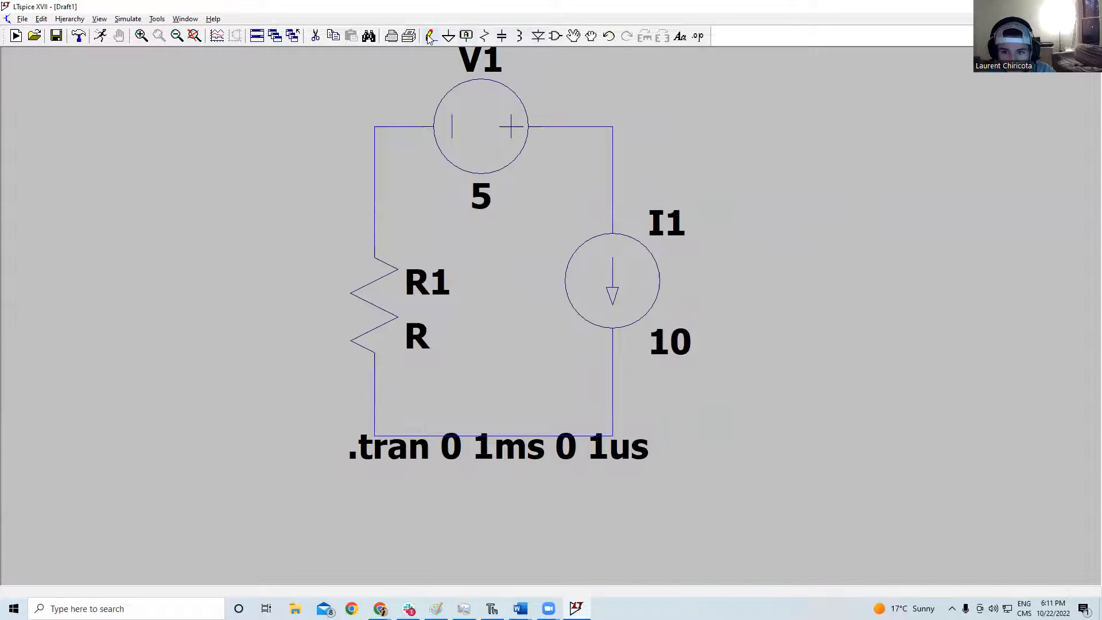
pyautogui.click(429, 35)
pyautogui.click(494, 436)
pyautogui.click(494, 508)
pyautogui.rightClick(494, 341)
pyautogui.click(448, 36)
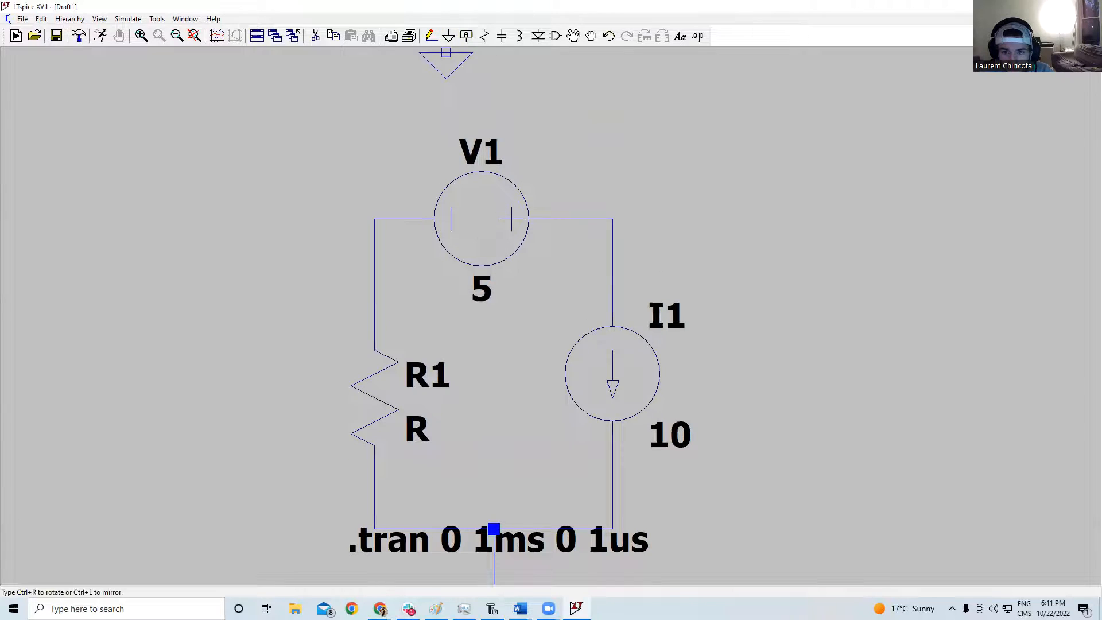
pyautogui.click(255, 362)
pyautogui.rightClick(323, 417)
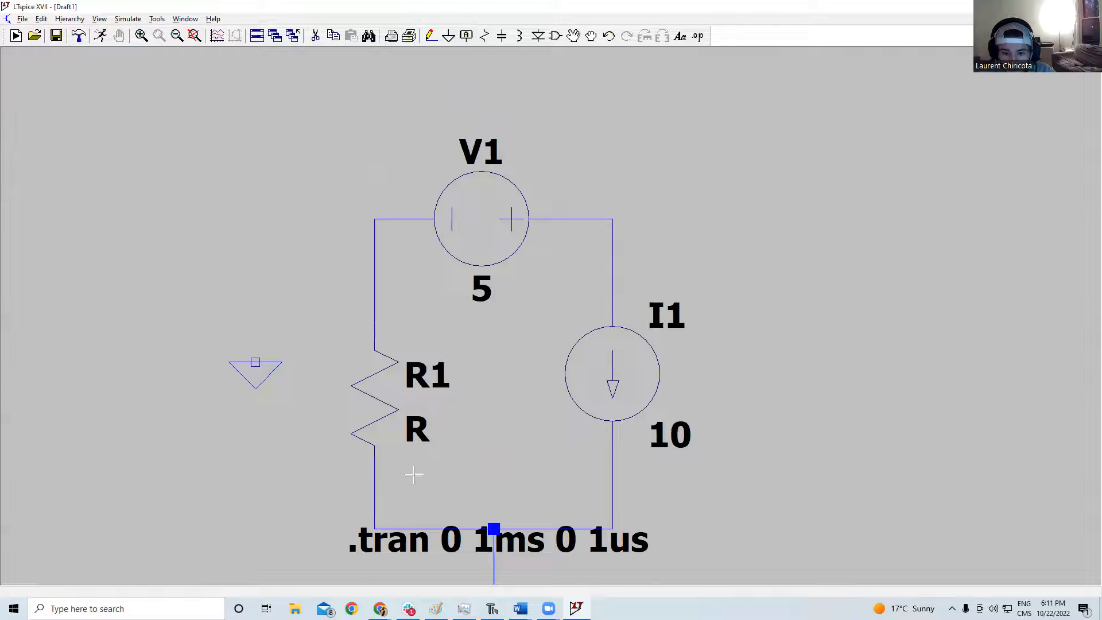
pyautogui.rightClick(245, 280)
pyautogui.click(608, 35)
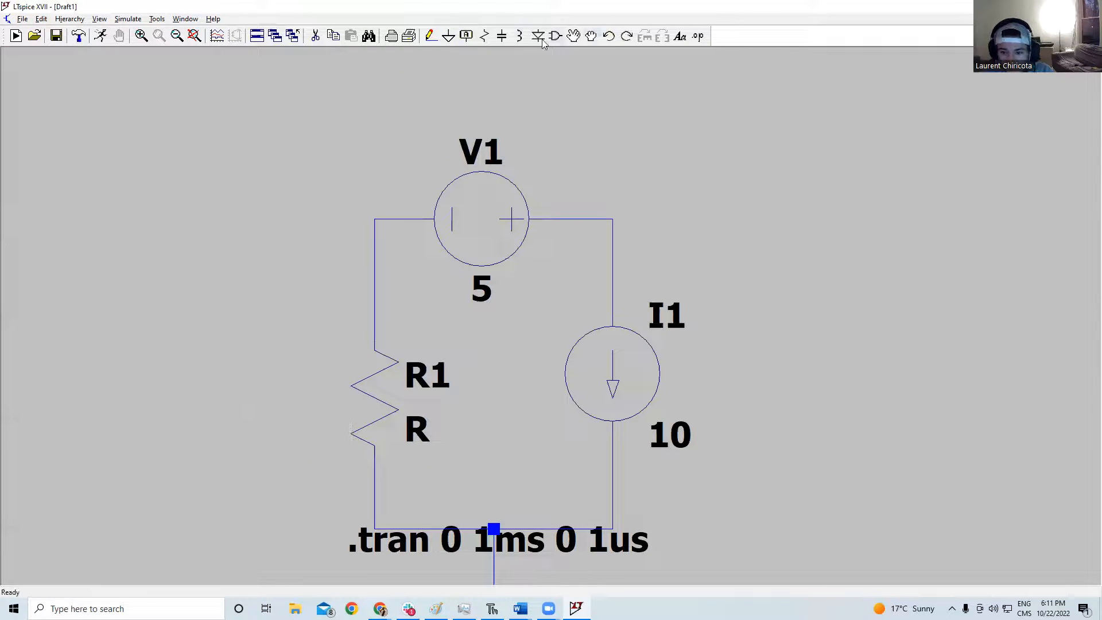
# Place a ground symbol at the lower end of the short vertical wire below the loop
pyautogui.click(466, 35)
pyautogui.click(494, 369)
pyautogui.press('Escape')
# Set the resistance of R1 to 10 ohms
pyautogui.moveTo(476, 230); pyautogui.dragTo(449, 352)
pyautogui.rightClick(352, 304)
pyautogui.write('10')
pyautogui.press('Return')
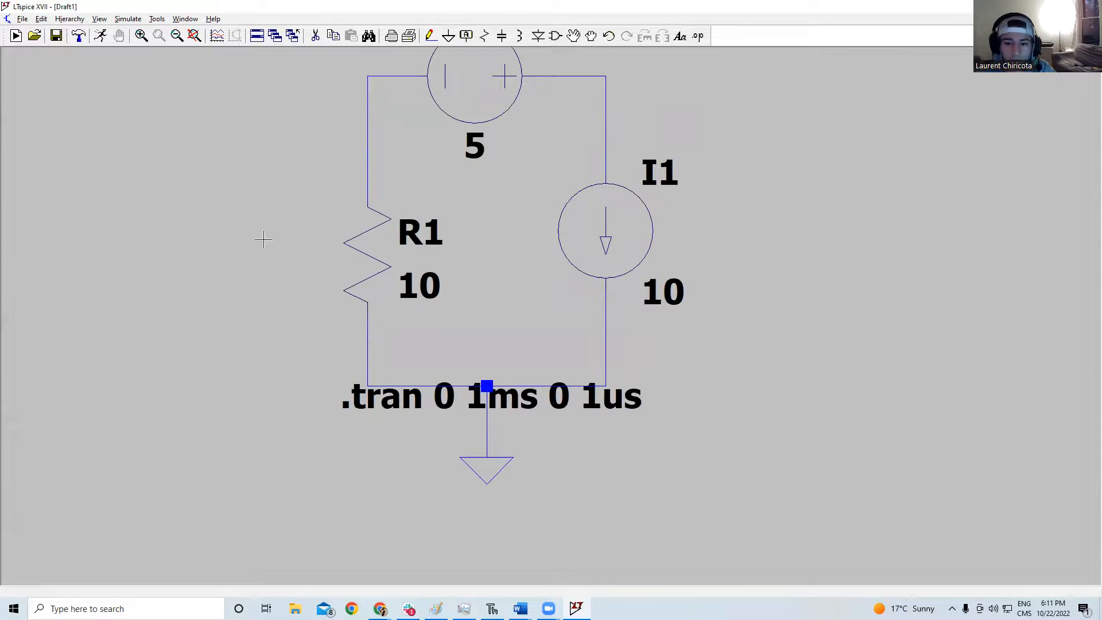
pyautogui.moveTo(386, 232); pyautogui.dragTo(346, 303)
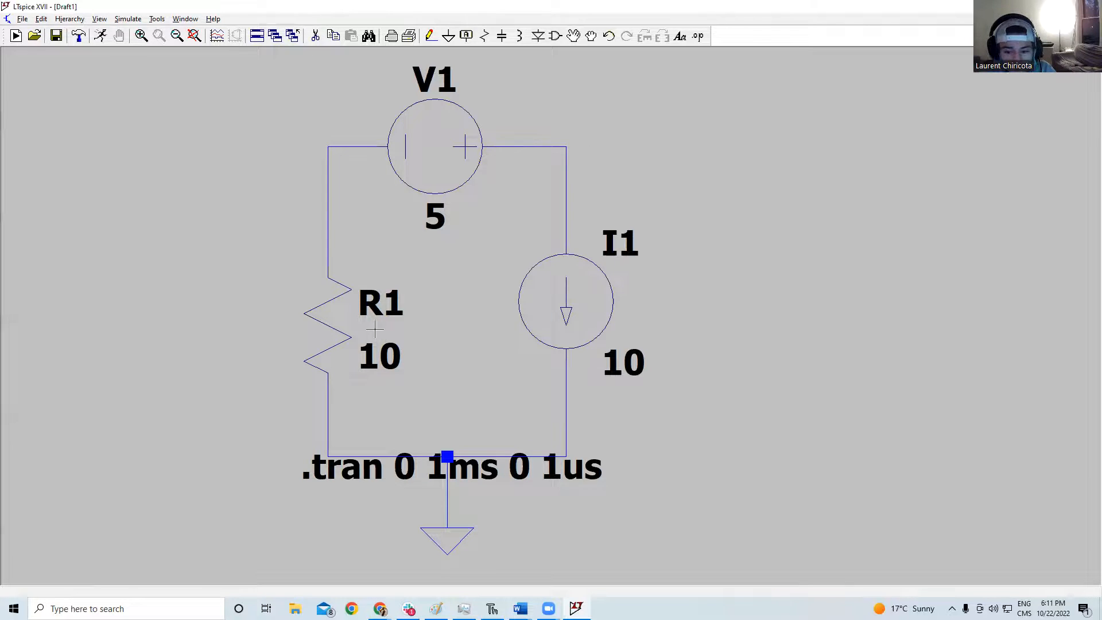
pyautogui.moveTo(254, 322); pyautogui.dragTo(223, 279)
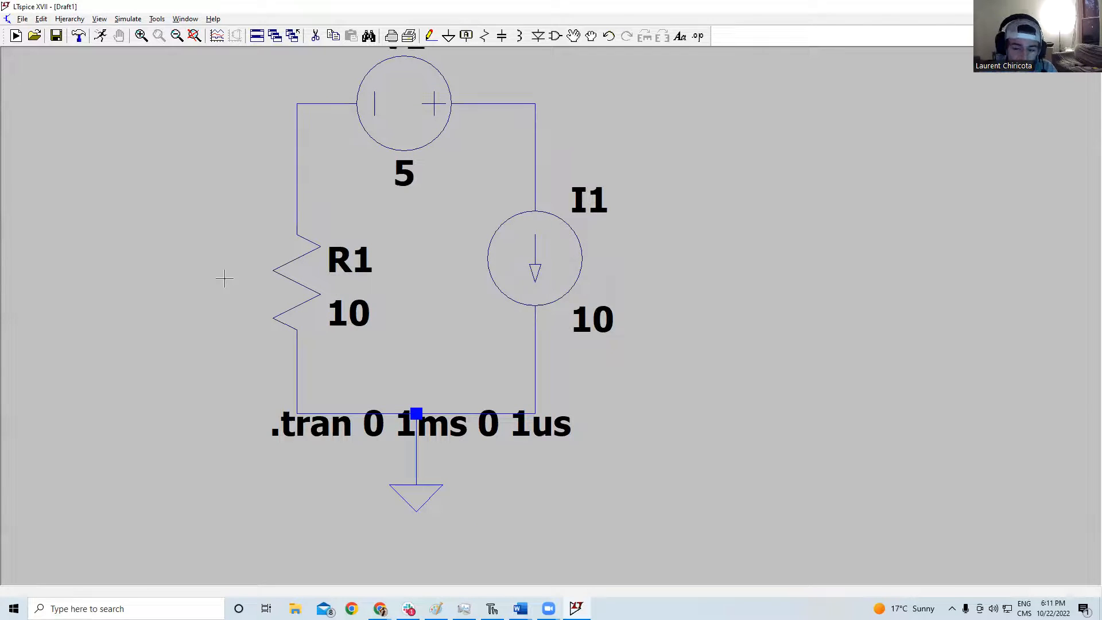
pyautogui.moveTo(460, 280); pyautogui.dragTo(511, 283)
pyautogui.rightClick(339, 297)
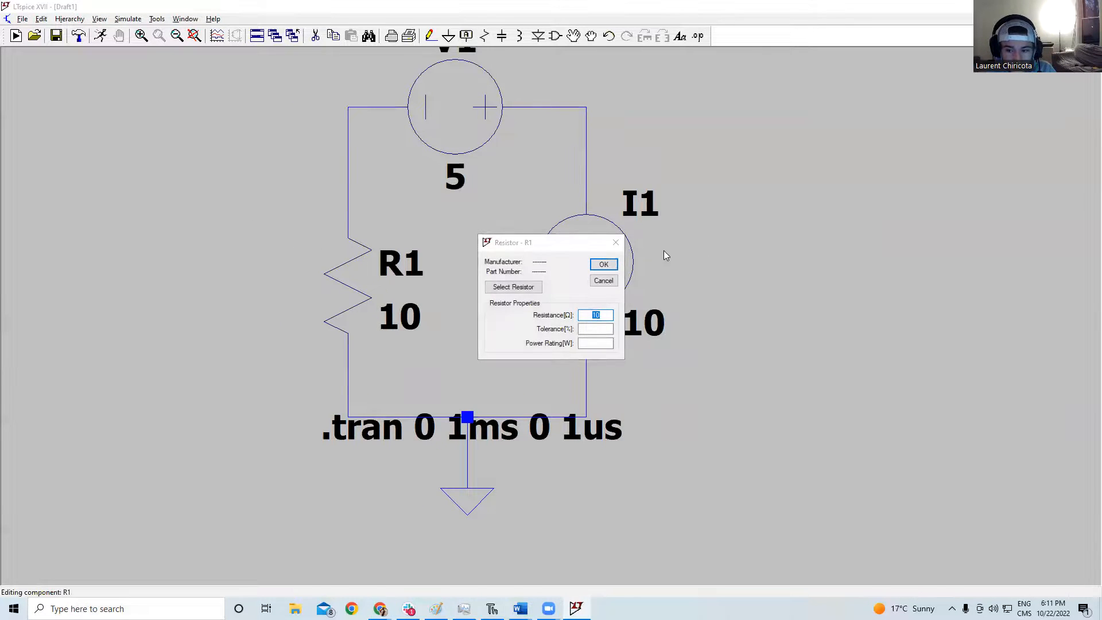
pyautogui.press('Escape')
# Run the transient simulation of the grounded circuit
pyautogui.rightClick(229, 190)
pyautogui.click(254, 197)
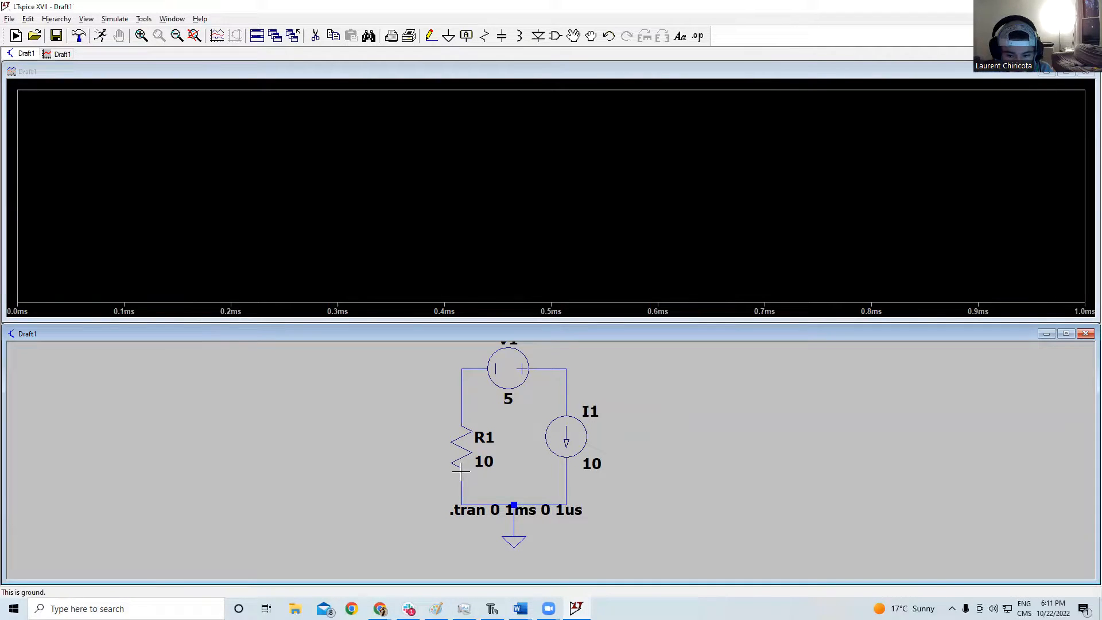
# Plot the voltage across R1, measured from its lower end to its upper end, and the current through R1
pyautogui.moveTo(493, 449); pyautogui.dragTo(464, 419)
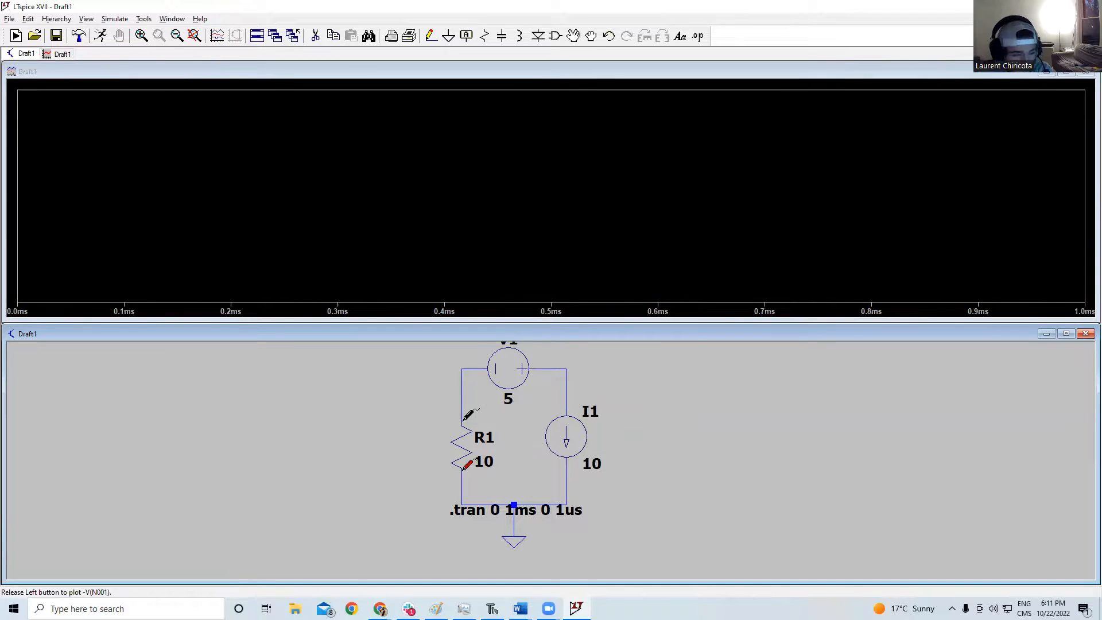
pyautogui.moveTo(465, 419); pyautogui.dragTo(461, 421)
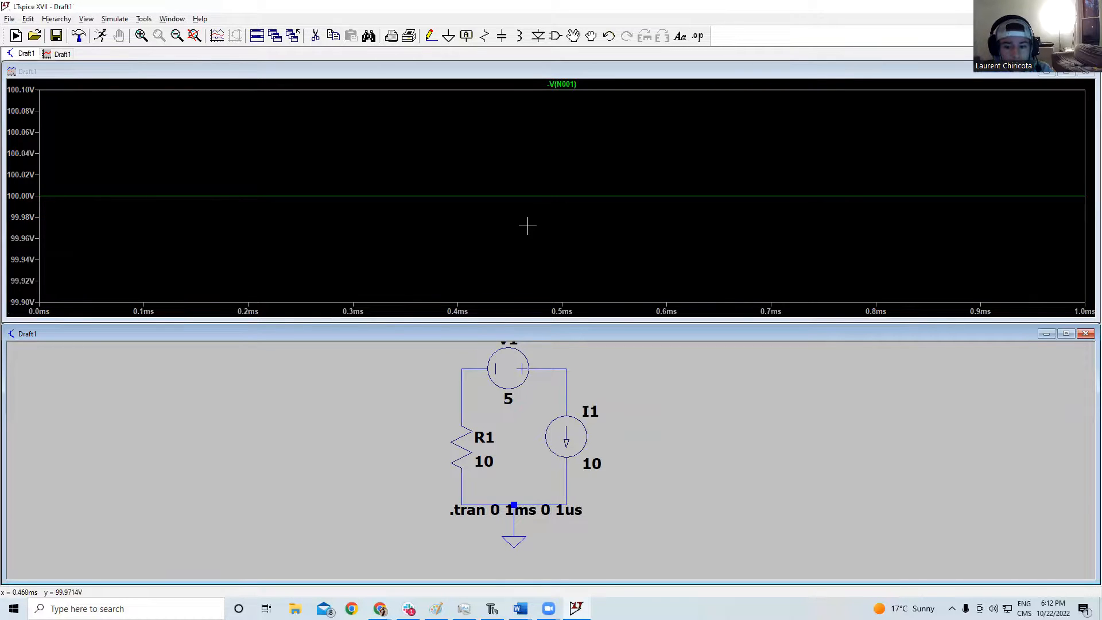
pyautogui.click(462, 445)
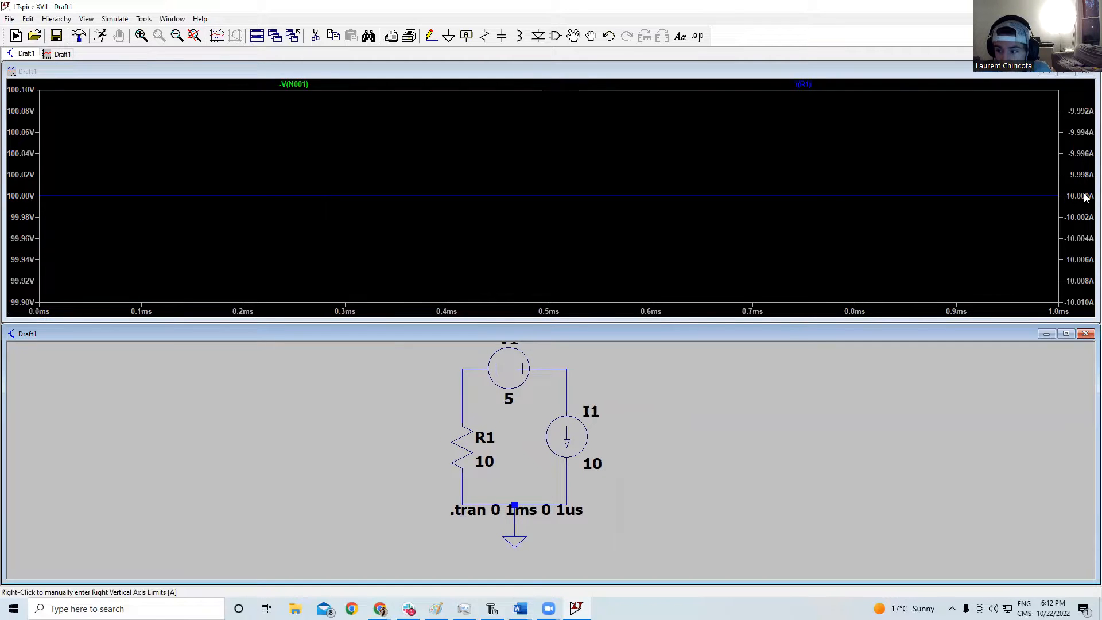